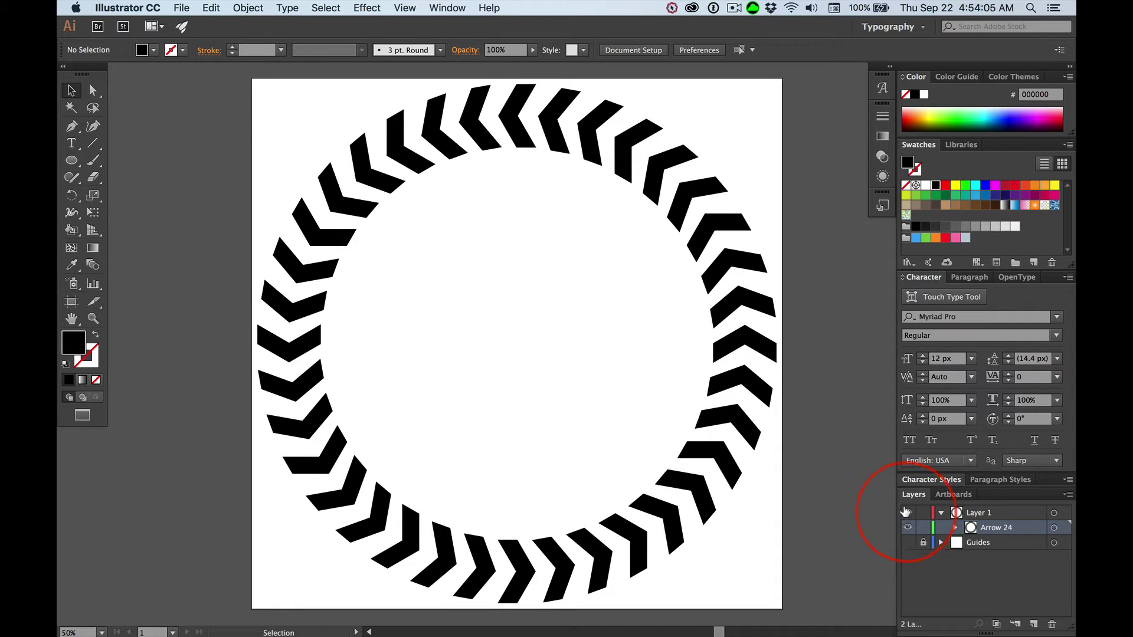
Collapse Layer 1, add new Layer 4, hide the chevron ring and show the Guides layer
click(941, 513)
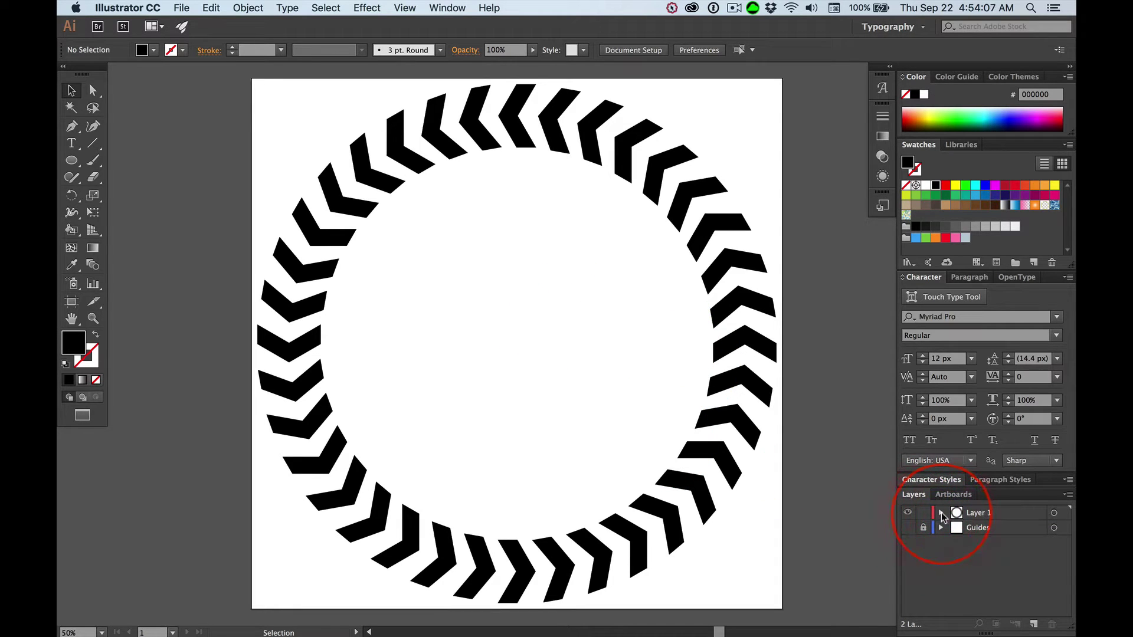
click(941, 513)
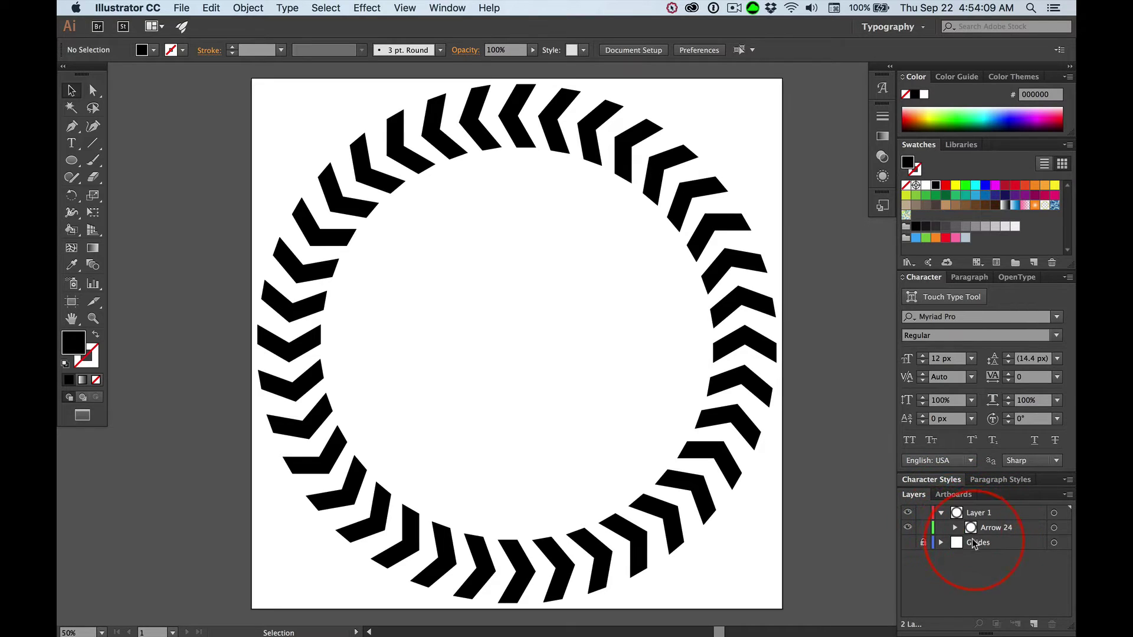
click(941, 514)
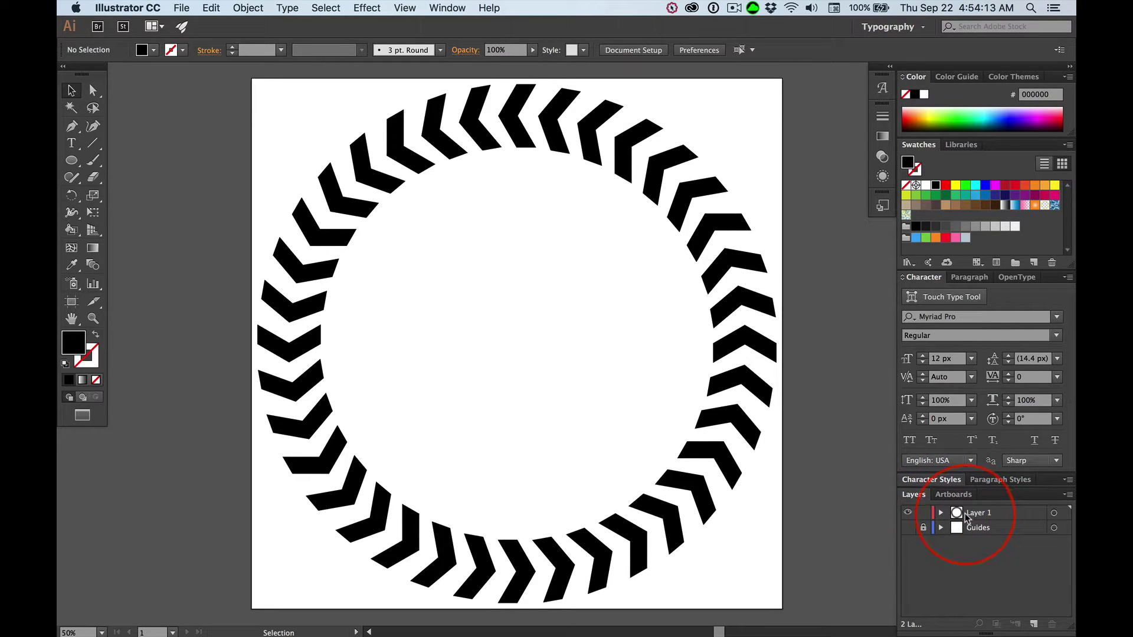
click(1034, 624)
click(907, 527)
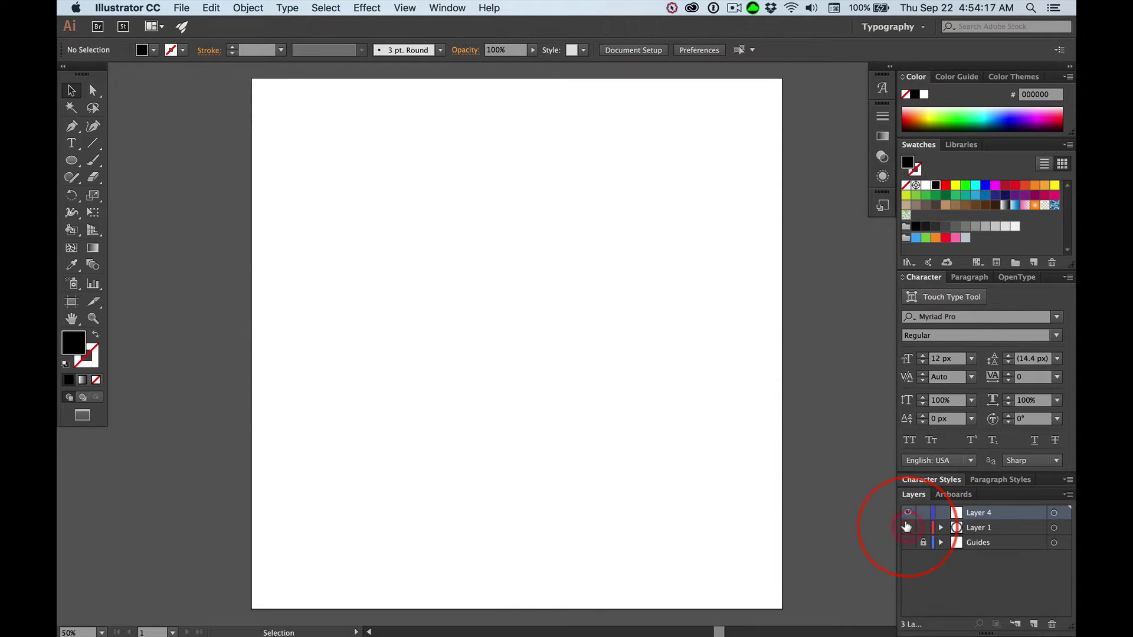
click(905, 541)
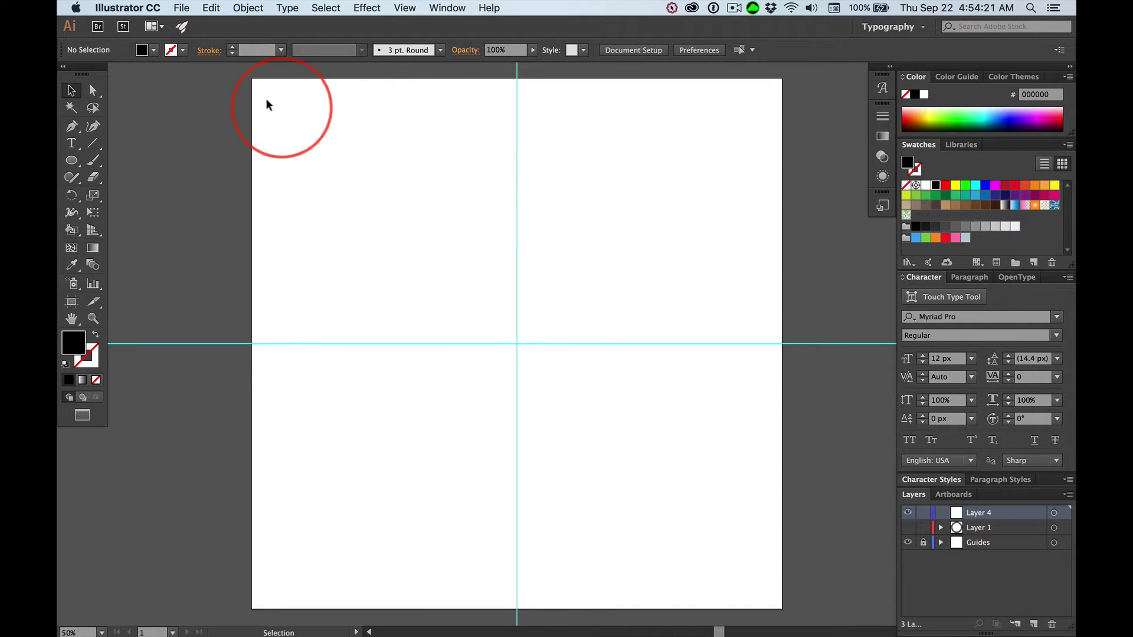
Draw a Shift-constrained vertical line down the guide from the artboard top to near the centre
click(93, 147)
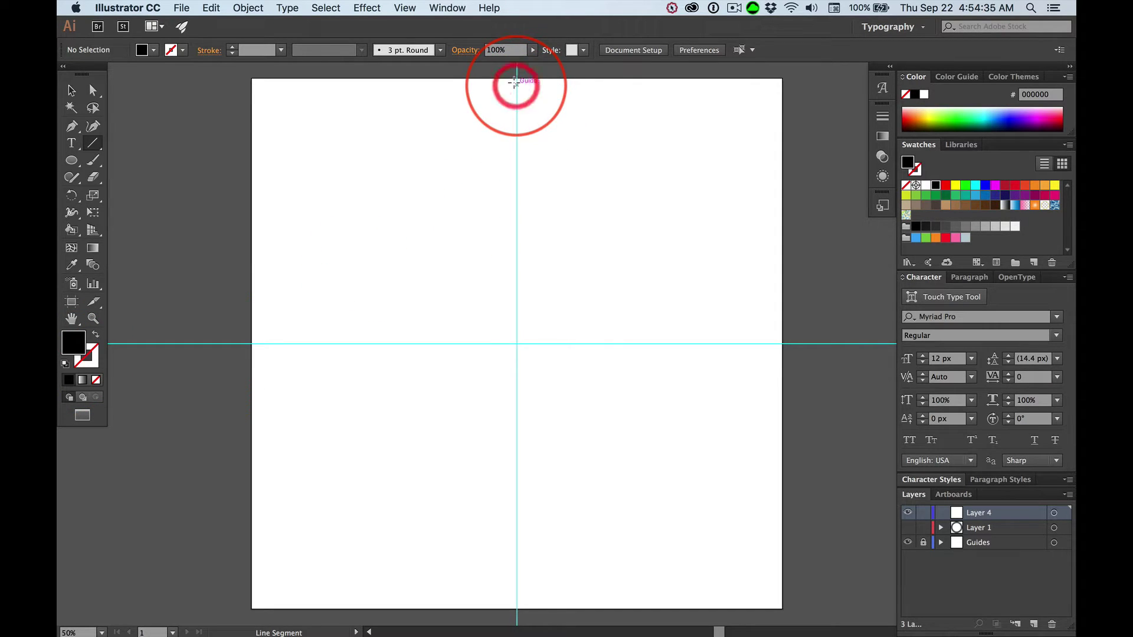
mouse_move(517, 83)
mouse_down()
mouse_move(515, 309)
mouse_move(527, 308)
mouse_move(514, 319)
mouse_up()
key(shift)
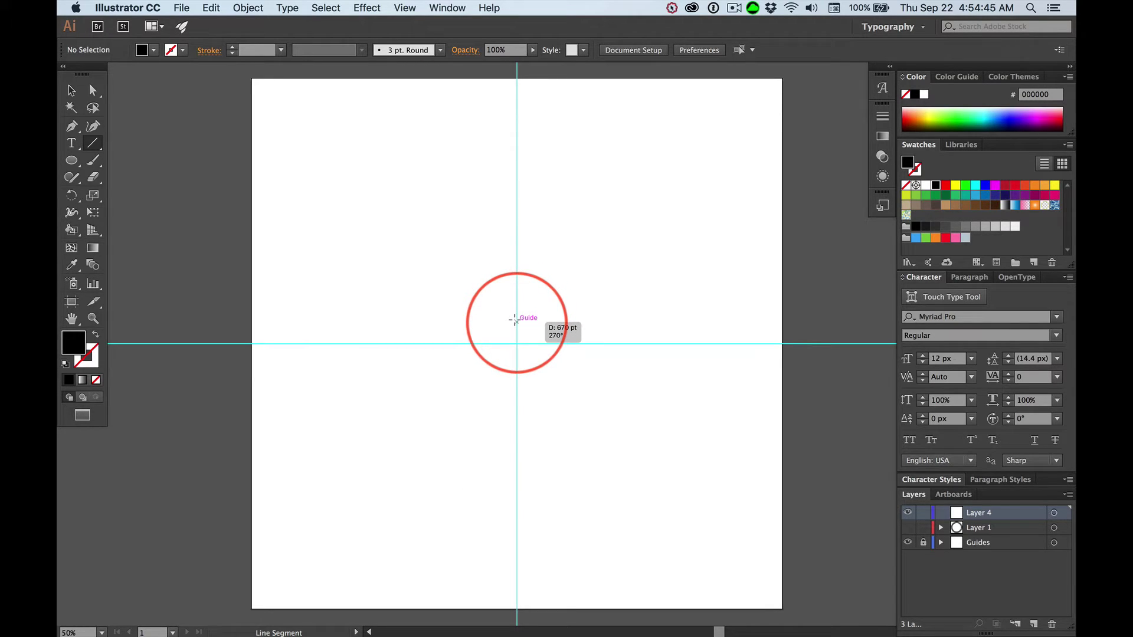
drag(514, 319, 514, 327)
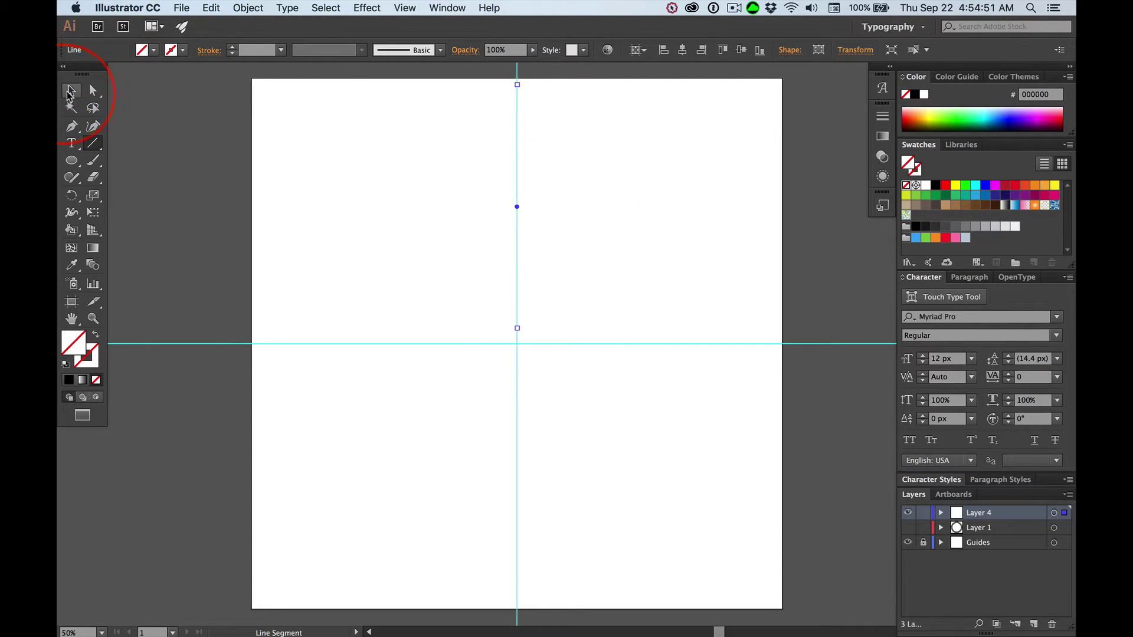
Apply a Black stroke to the line from the Control bar stroke swatches
click(70, 91)
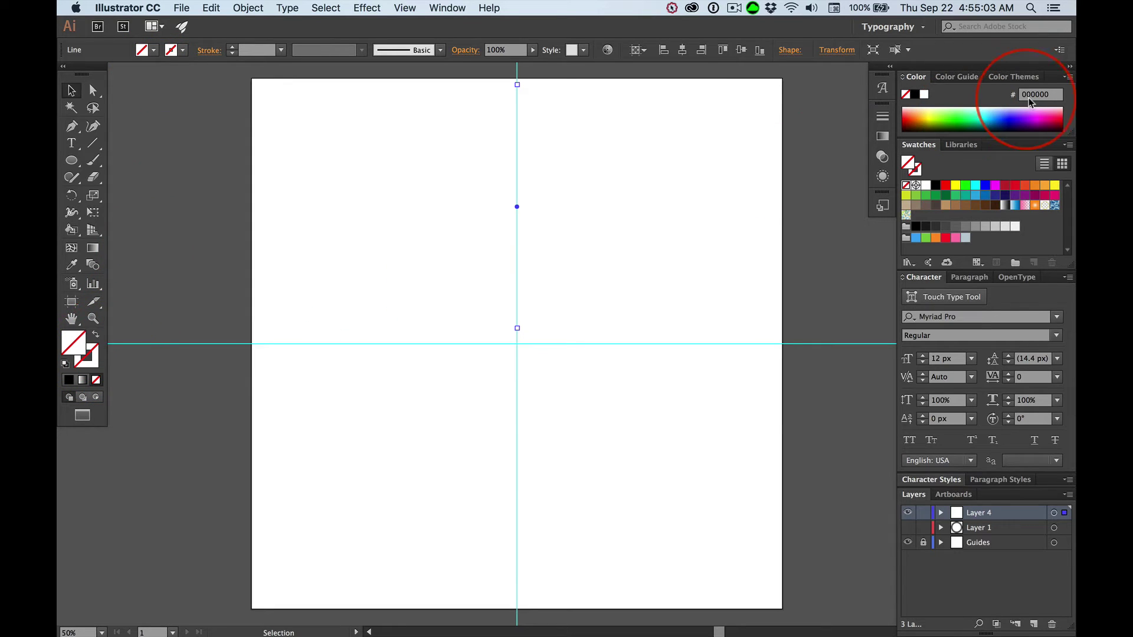
click(184, 50)
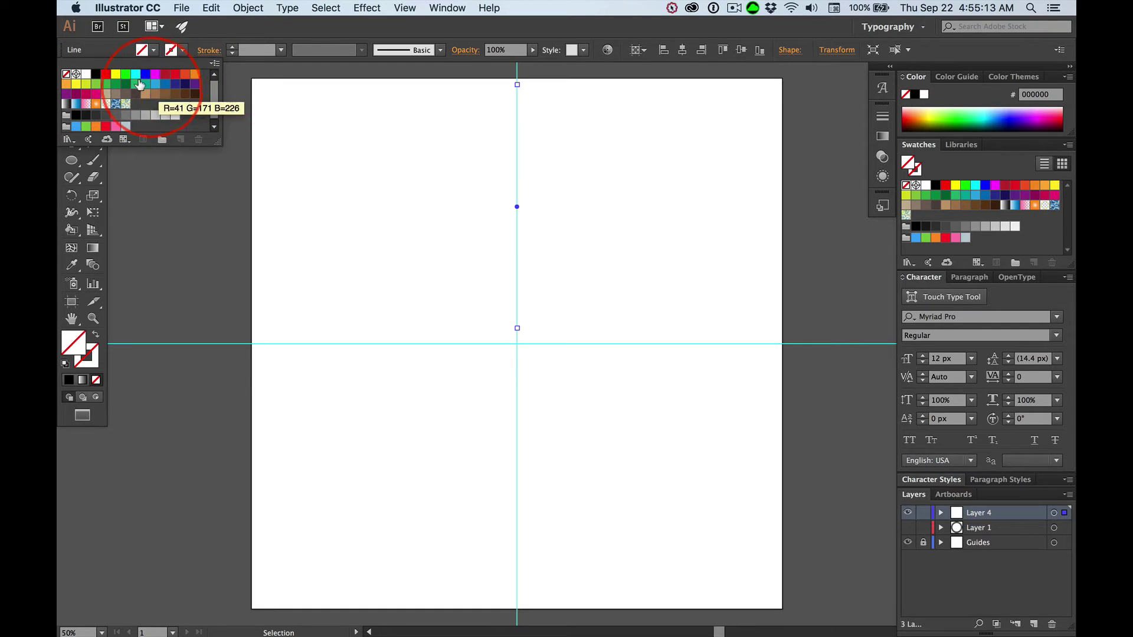
click(94, 73)
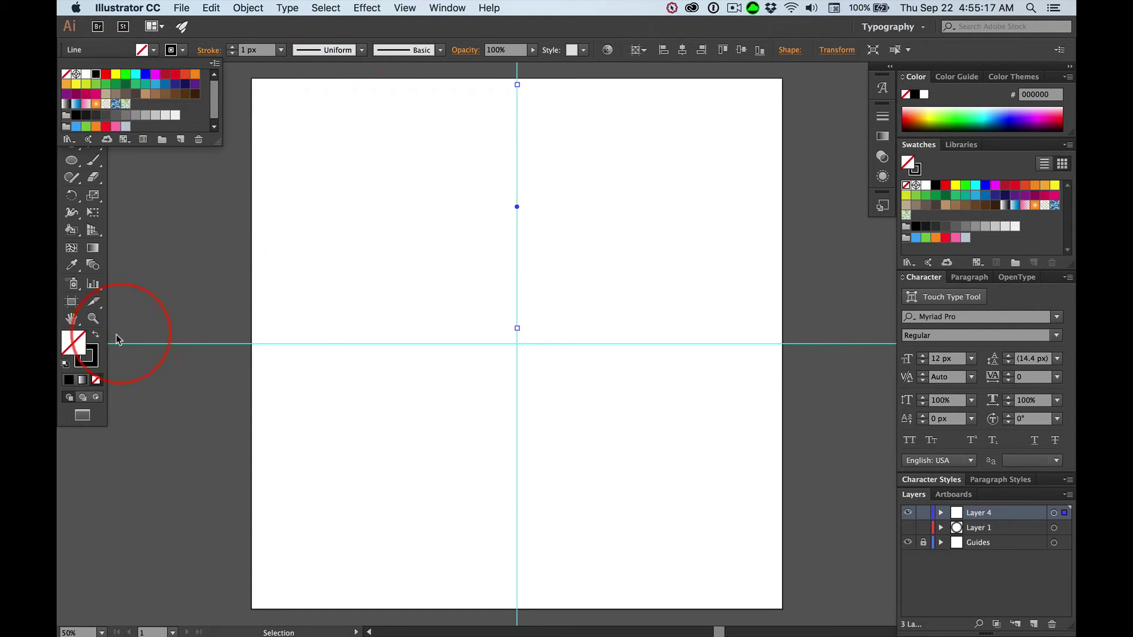
Reset the line's stroke colour to pure black, hex 000000, in the Color Picker
double_click(91, 354)
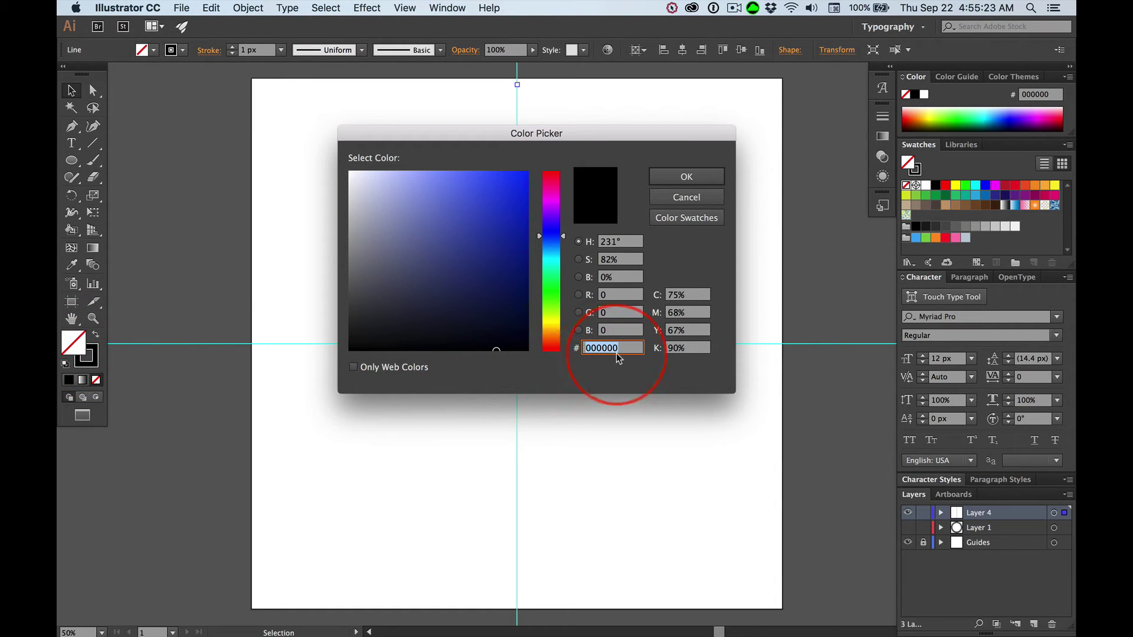
click(472, 344)
click(604, 364)
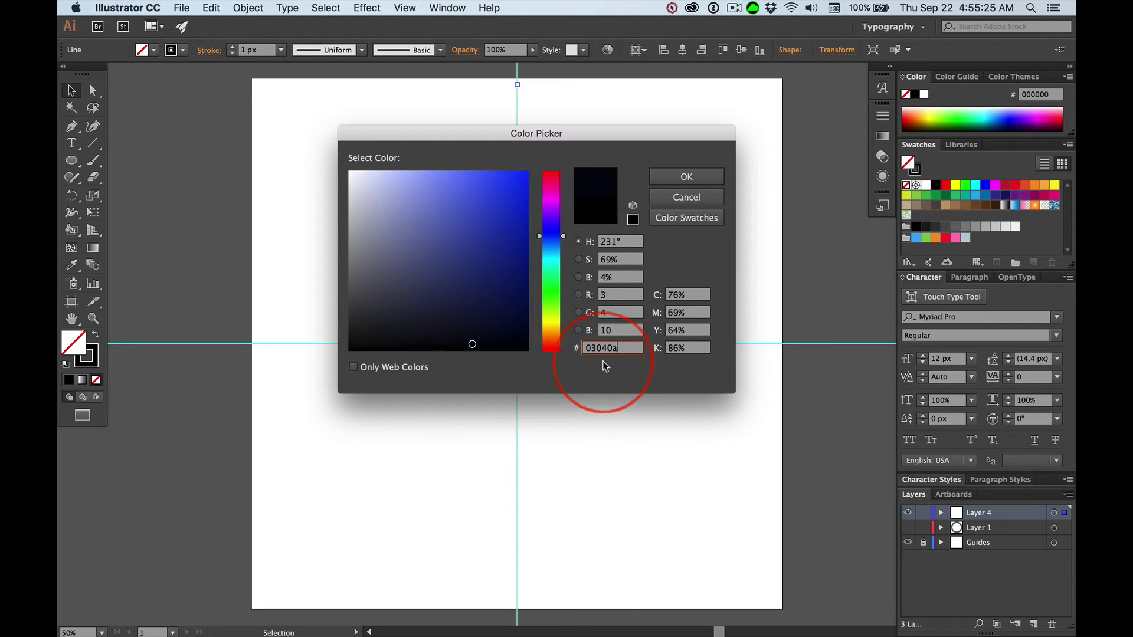
mouse_move(472, 344)
mouse_down()
mouse_move(412, 352)
mouse_move(419, 374)
mouse_up()
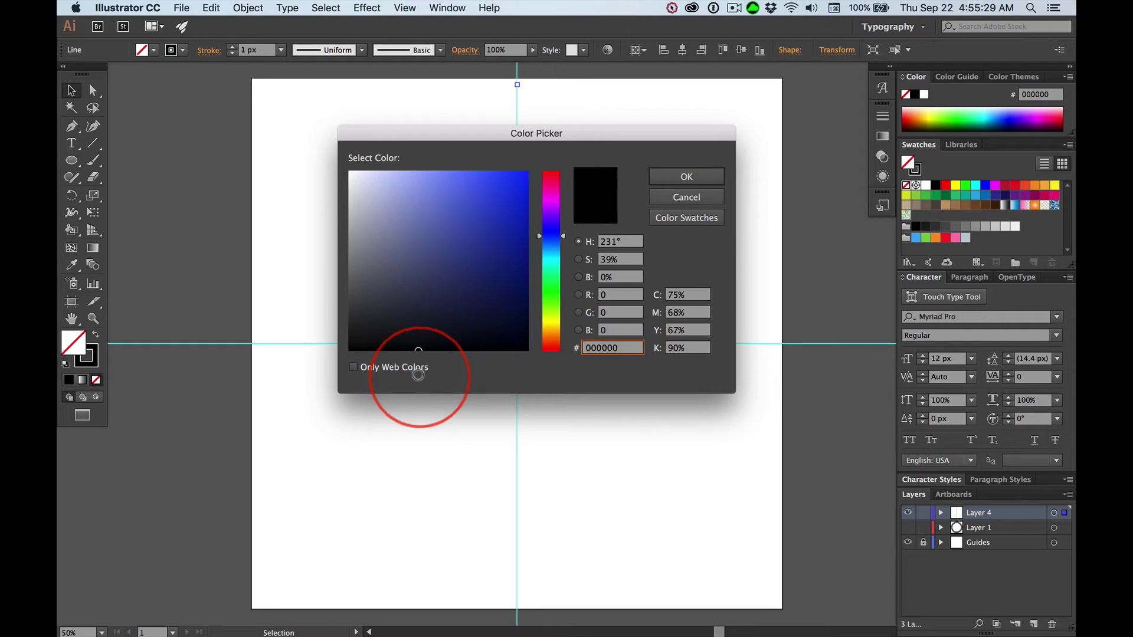
click(624, 369)
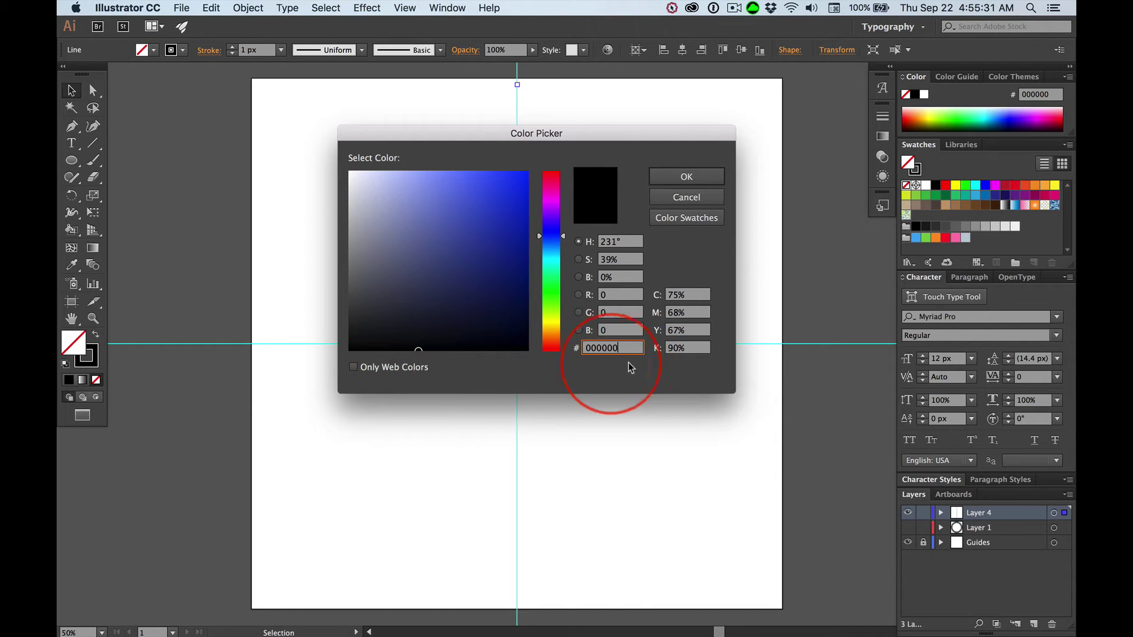
click(687, 177)
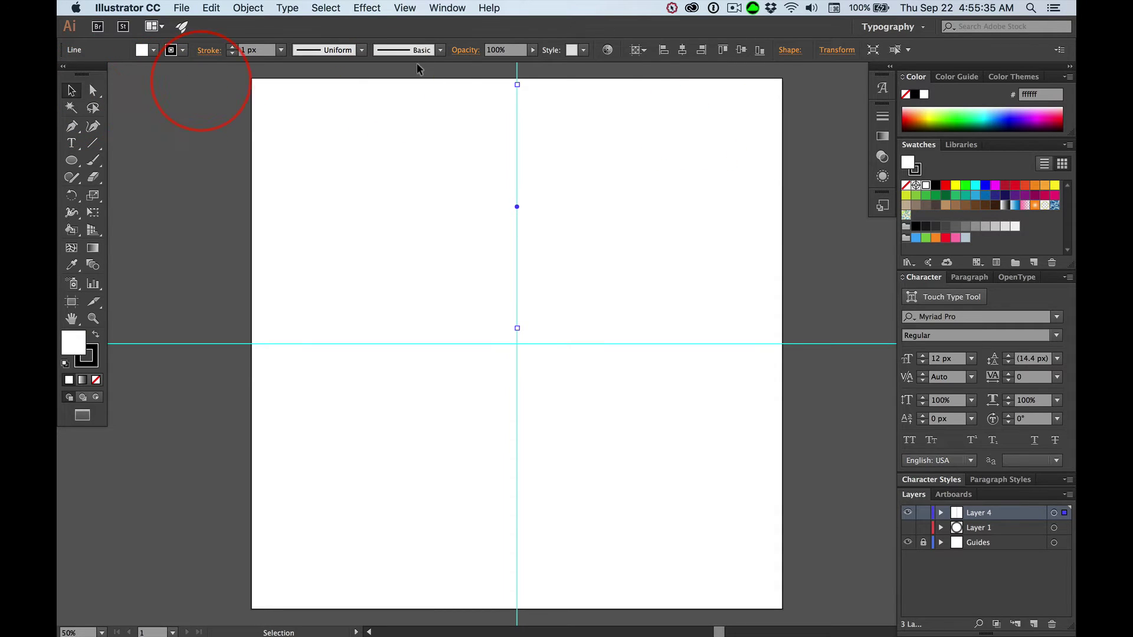
Raise the line's stroke weight from 1 px to 3 px
click(232, 48)
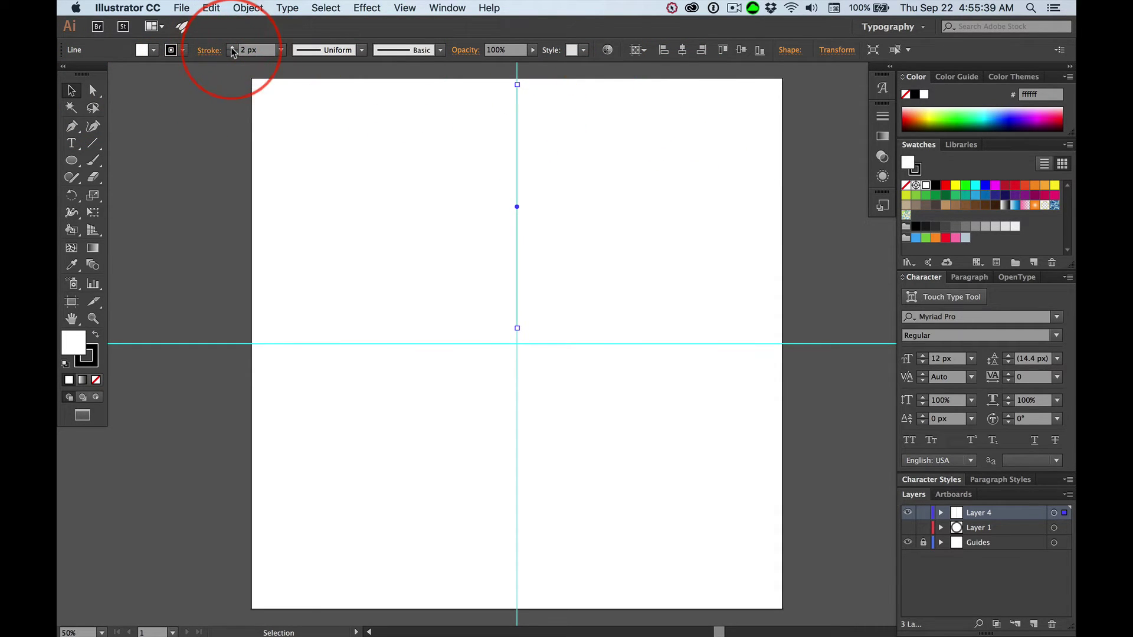
click(232, 48)
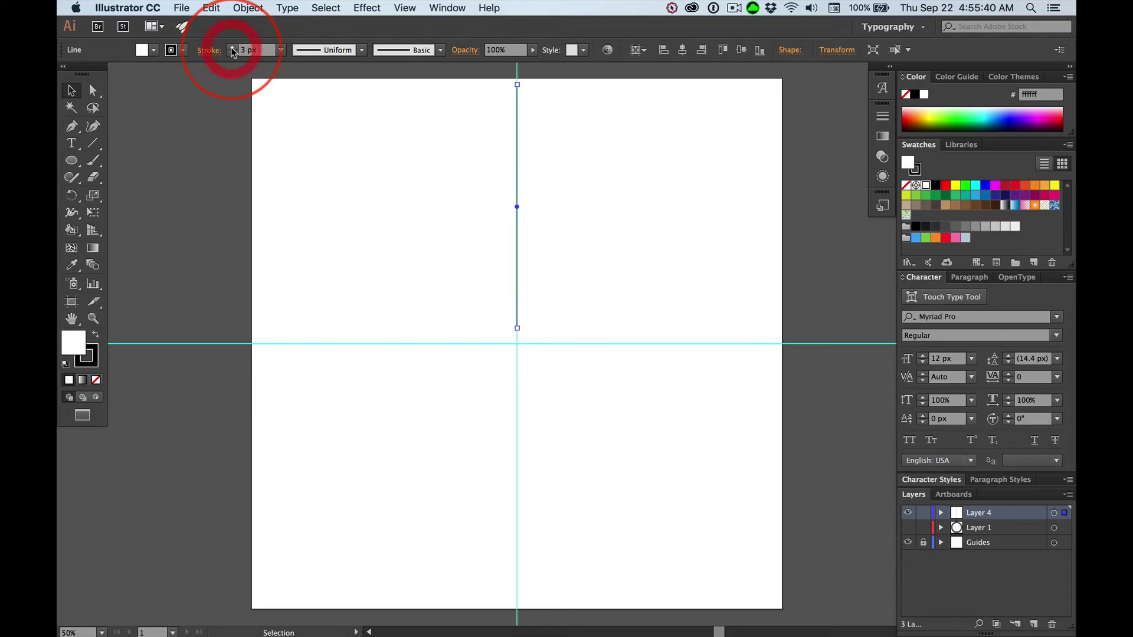
Use the Width tool to widen the line's top to 20 px, tapering it, and select it
click(71, 214)
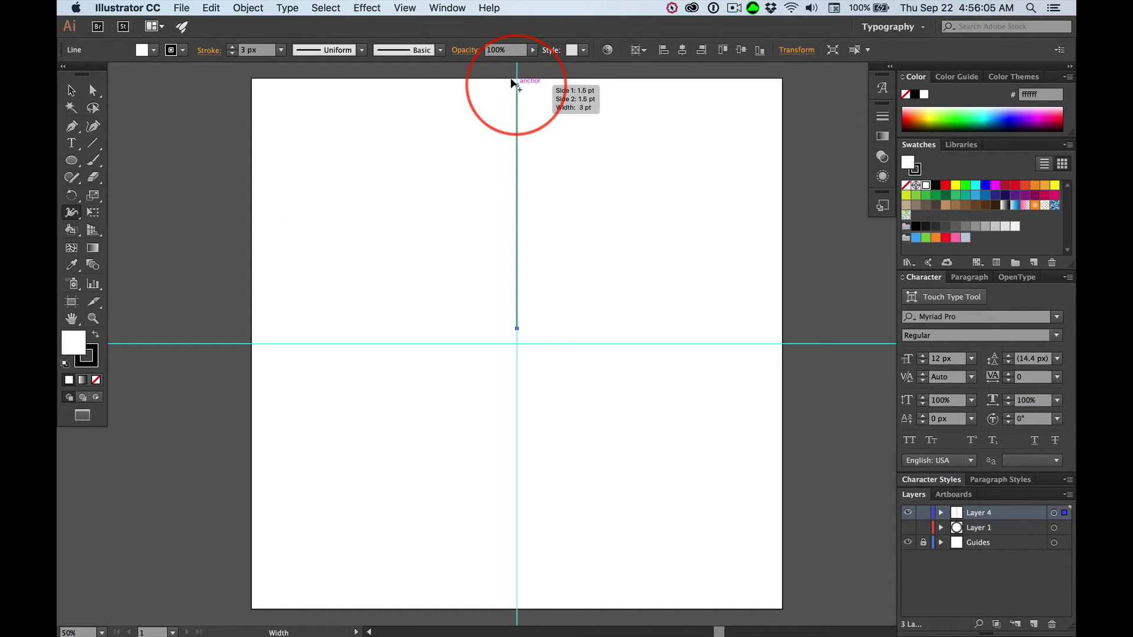
mouse_move(512, 83)
mouse_down()
mouse_move(560, 84)
mouse_move(518, 82)
mouse_up()
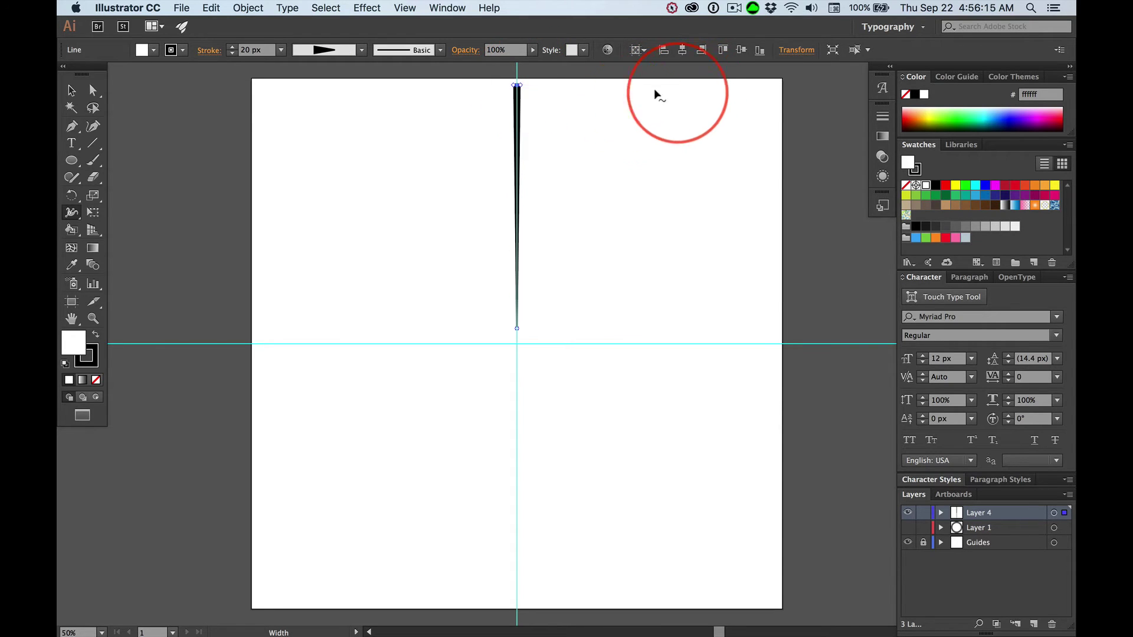
click(71, 90)
click(517, 133)
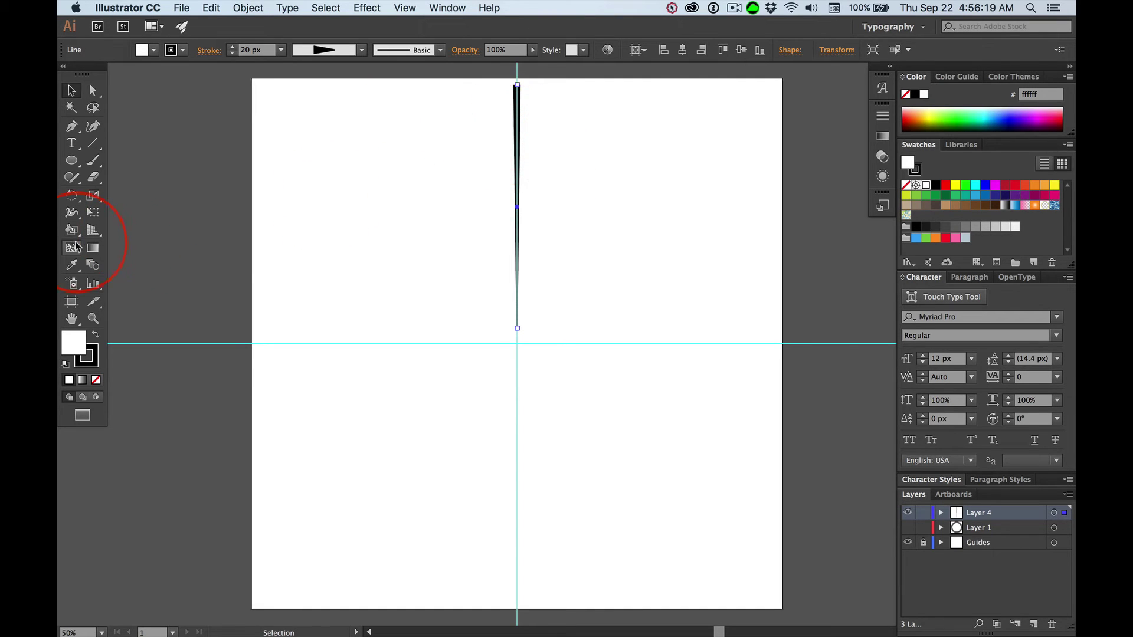
Copy the line rotated 3° about its bottom anchor at the guide intersection
click(72, 195)
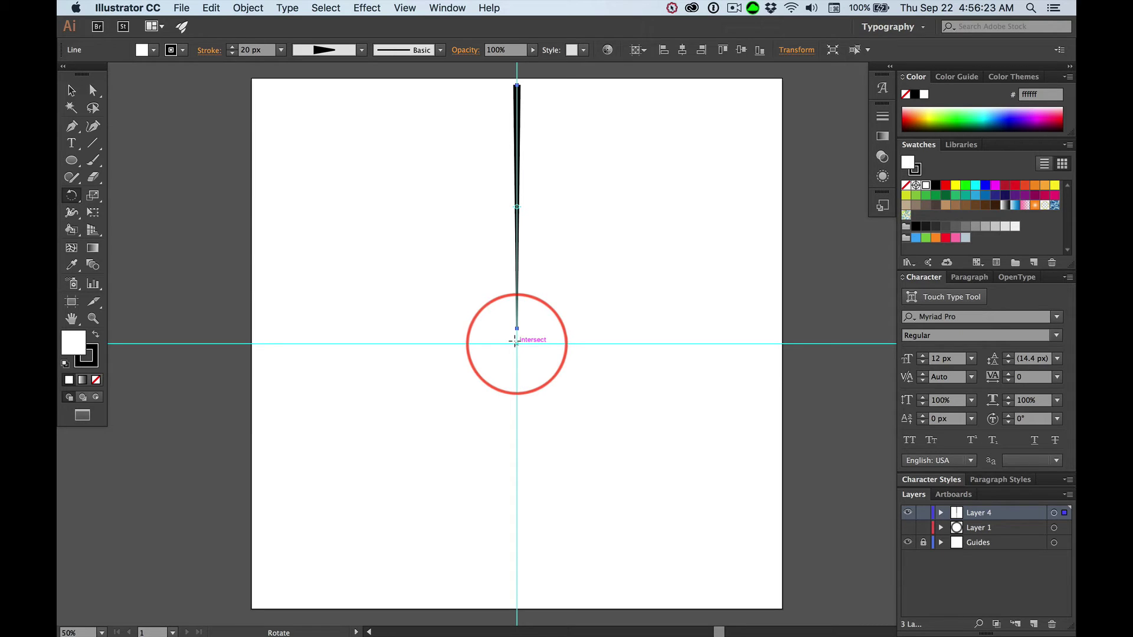
key(alt)
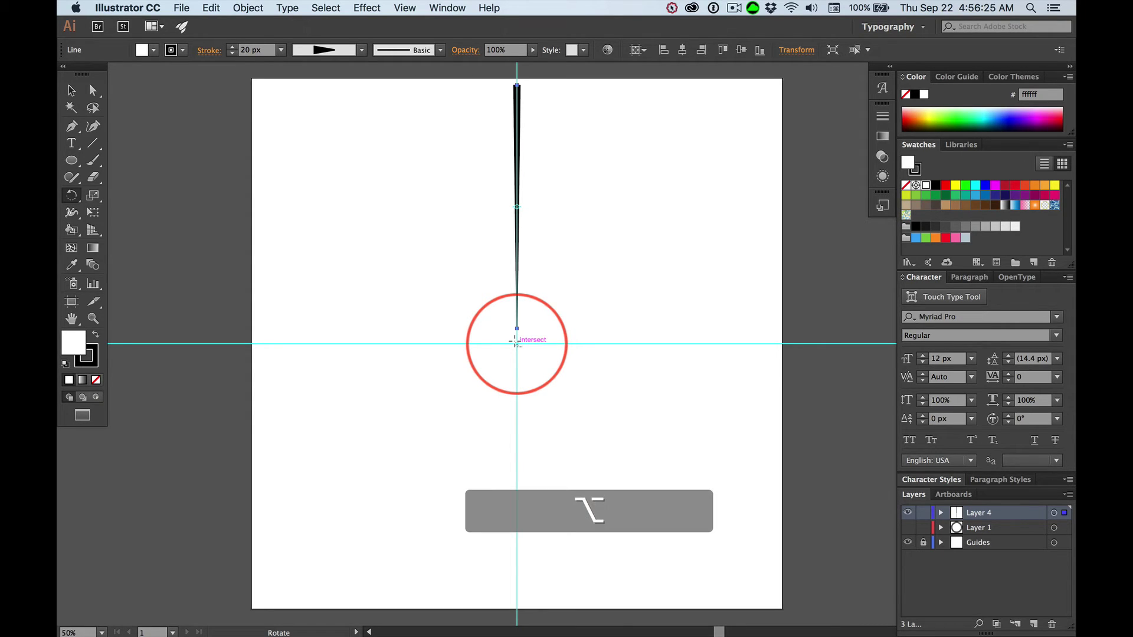
alt+click(516, 343)
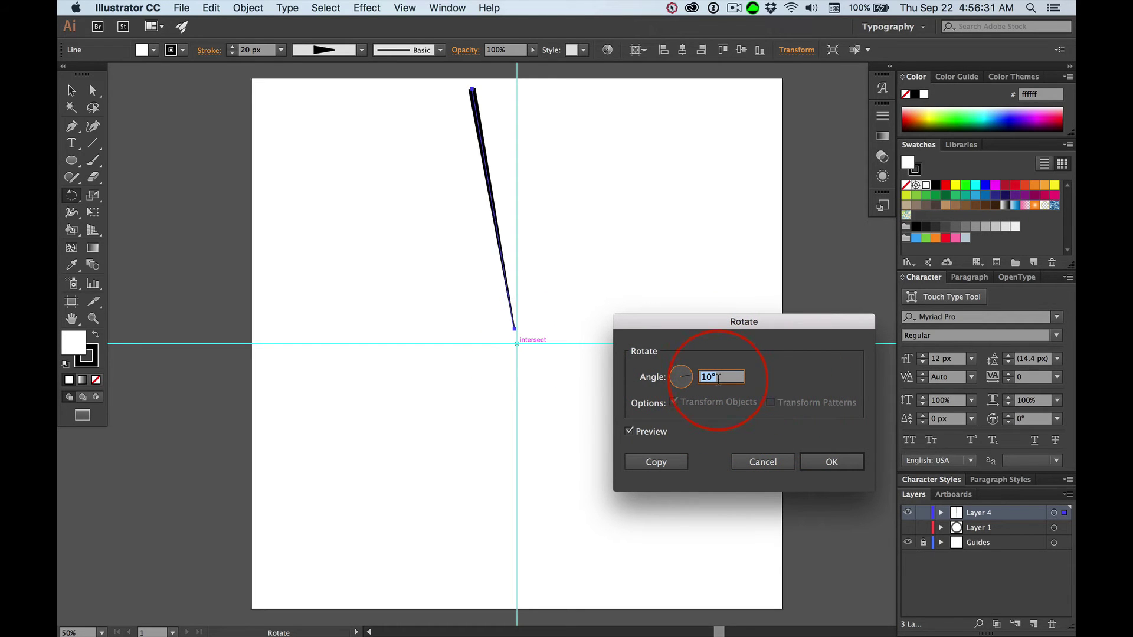
click(629, 431)
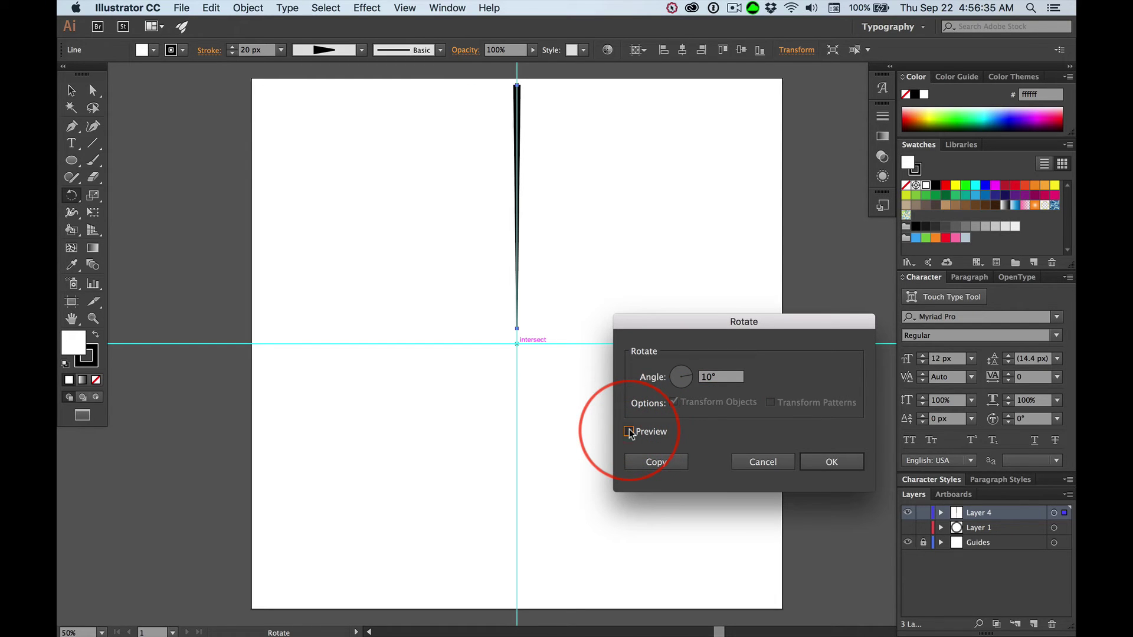
click(629, 431)
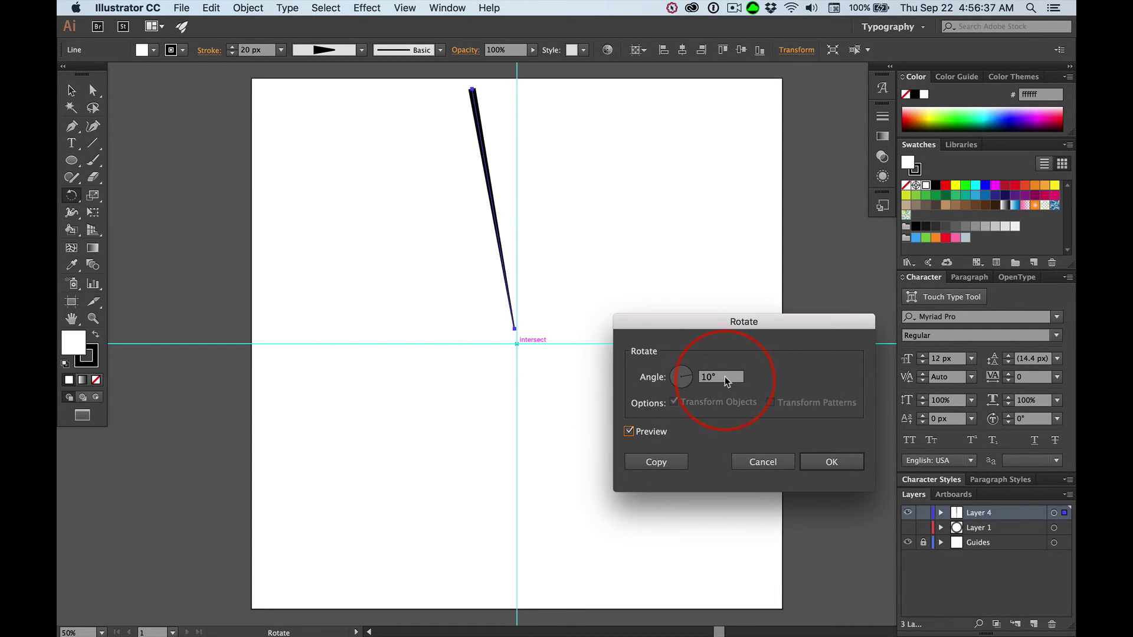
click(683, 378)
key(Tab)
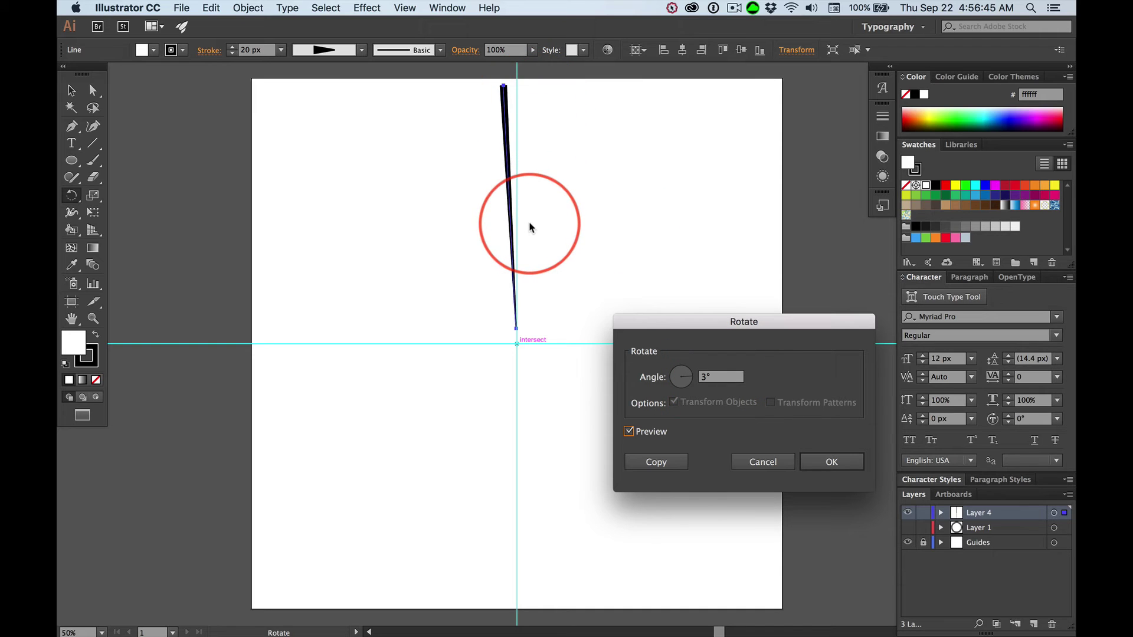
click(652, 461)
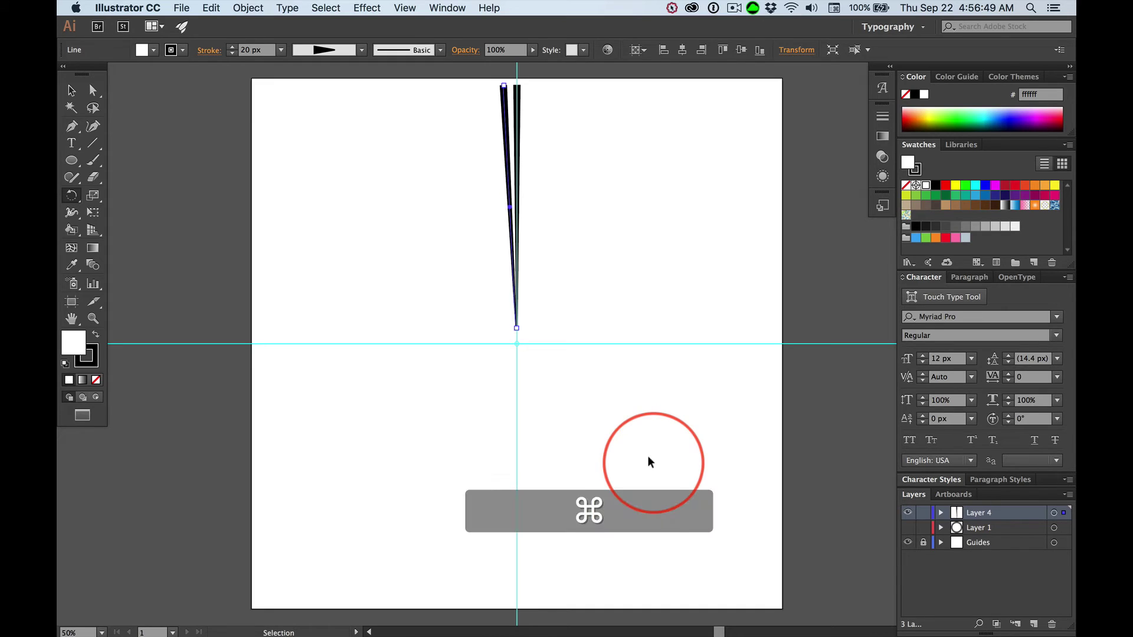
Repeat Transform Again (Cmd+D) until the 3° copies close the full circle
key(super+d)
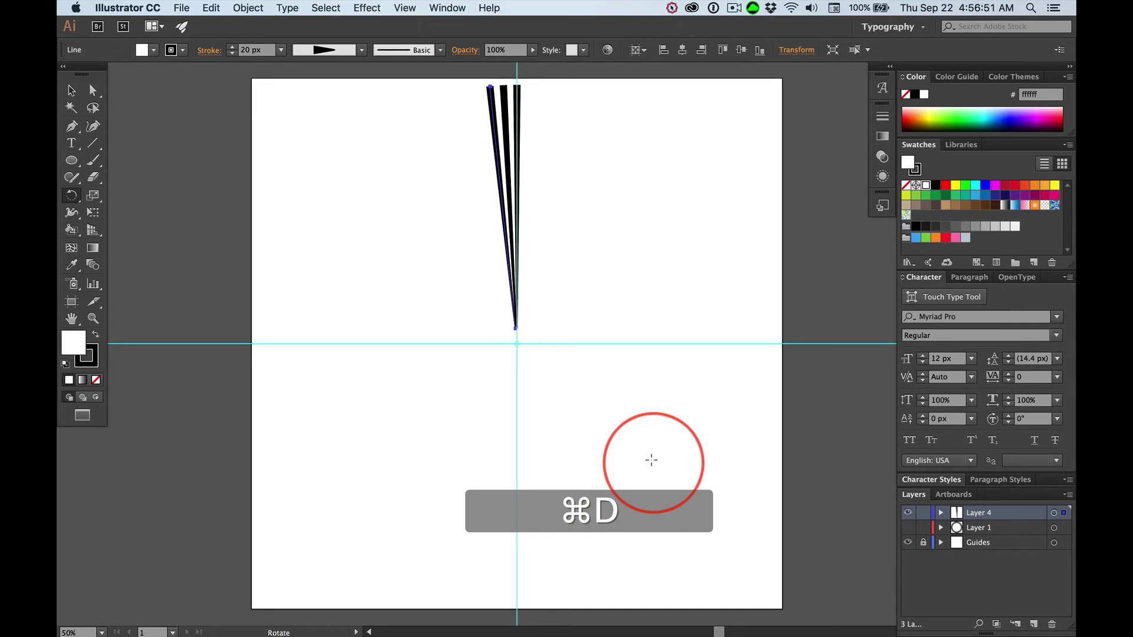
key(super)
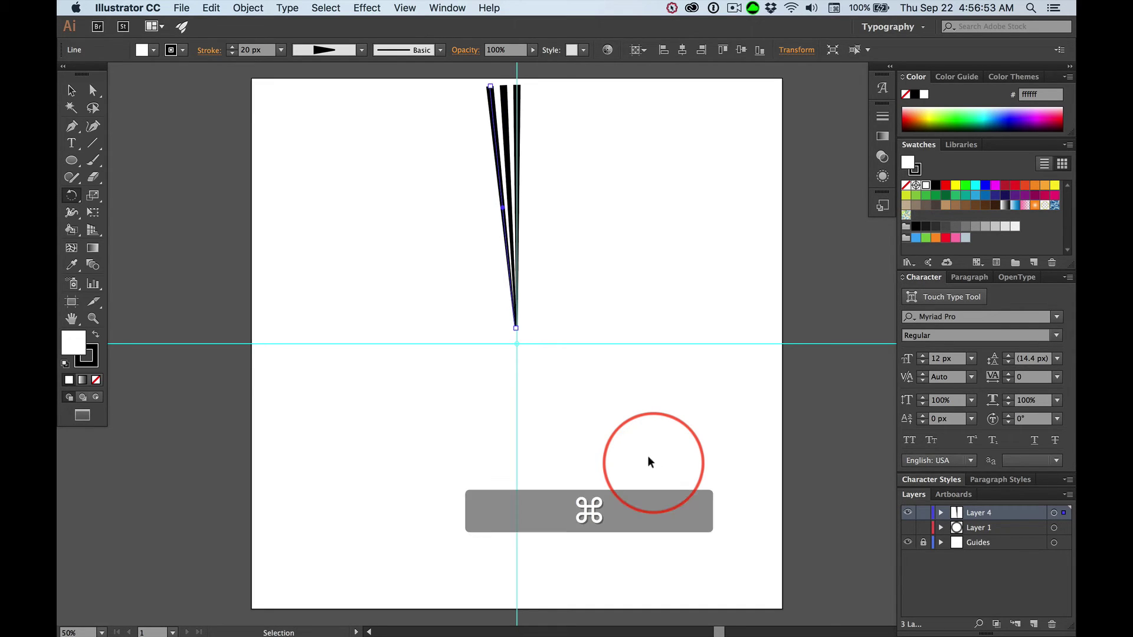
key(super+d)
key(super+d)
key(super+d)
key(super+d)
key(super+d)
key(super+d)
key(super+d)
key(super+d)
key(super+d)
key(super+d)
key(super+d)
key(super+d)
key(super+d)
key(super+d)
key(super+d)
key(super+d)
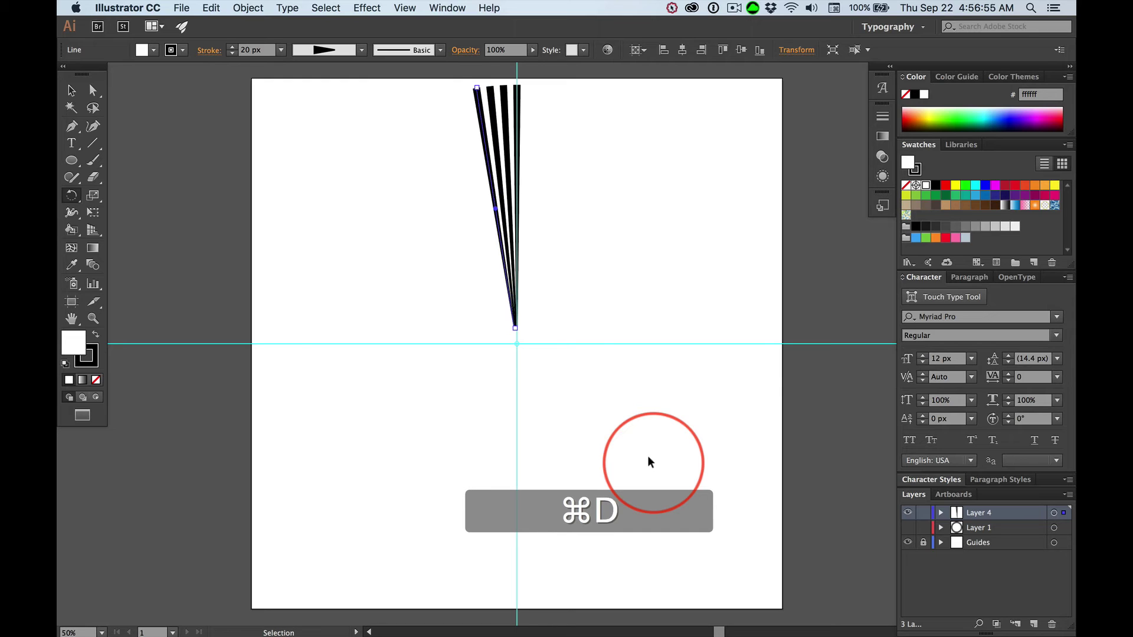
key(super+d)
key(super+d)
key(super+d)
key(super+d)
key(super+d)
key(super+d)
key(super+d)
key(super+d)
key(super+d)
key(super+d)
key(super+d)
key(super+d)
key(super+d)
key(super+d)
key(super+d)
key(super+d)
key(super+d)
key(super+d)
key(super+d)
key(super+d)
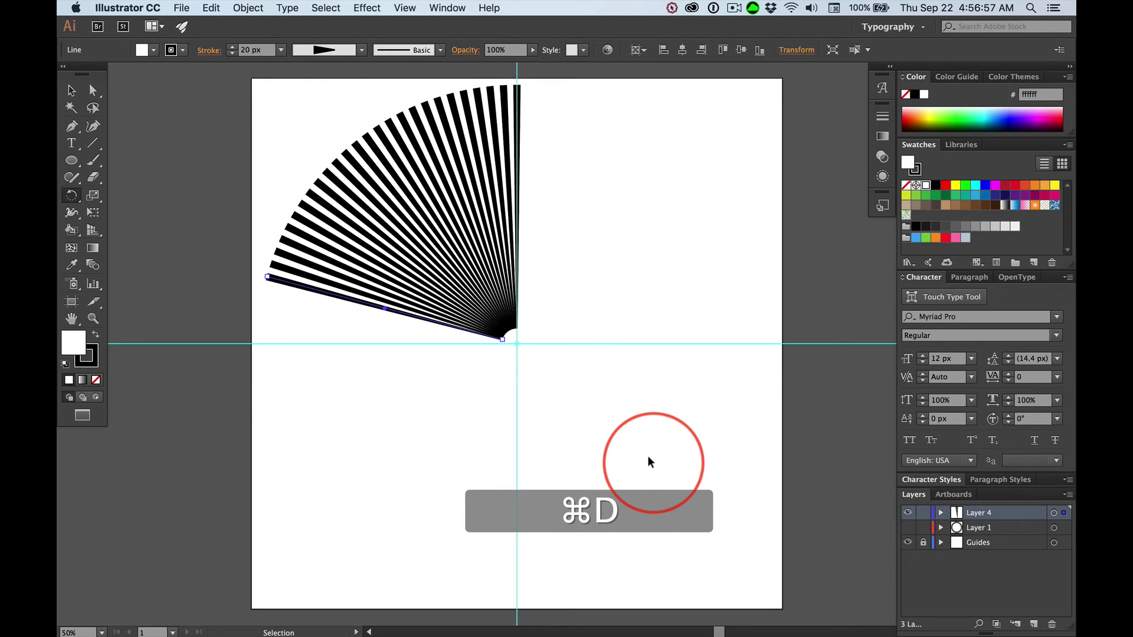
key(super+d)
key(super+d)
key(super+d)
key(super+d)
key(super+d)
key(super+d)
key(super+d)
key(super+d)
key(super+d)
key(super+d)
key(super+d)
key(super+d)
key(super+d)
key(super+d)
key(super+d)
key(super+d)
key(super+d)
key(super+d)
key(super+d)
key(super+d)
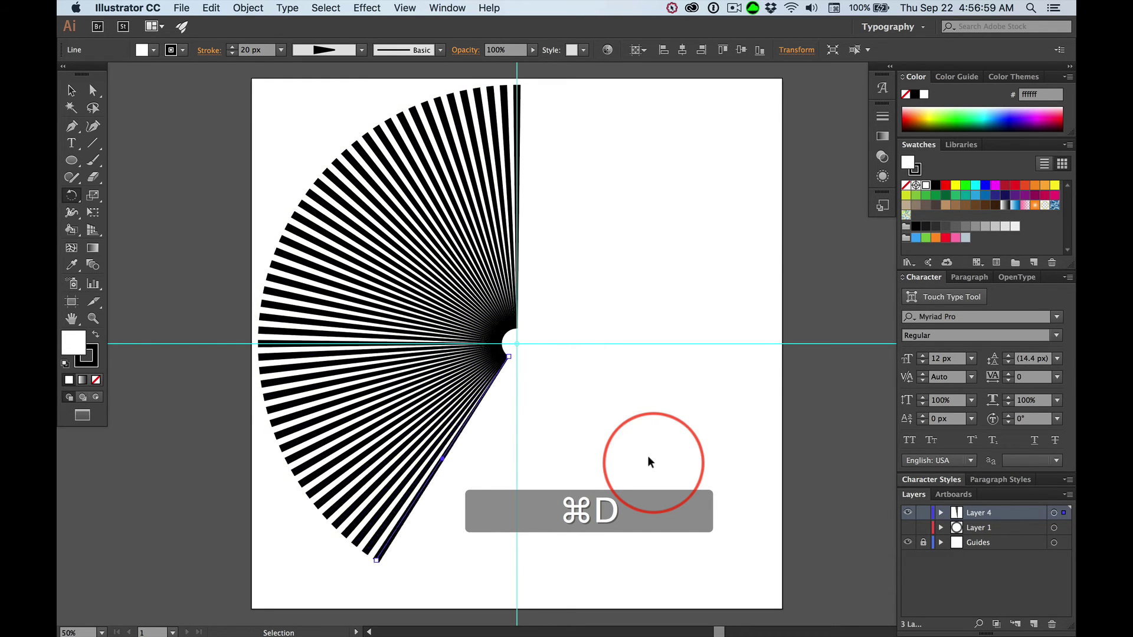
key(super+d)
key(super+d)
key(super+d)
key(super+d)
key(super+d)
key(super+d)
key(super+d)
key(super+d)
key(super+d)
key(super+d)
key(super+d)
key(super+d)
key(super+d)
key(super+d)
key(super+d)
key(super+d)
key(super+d)
key(super+d)
key(super+d)
key(super+d)
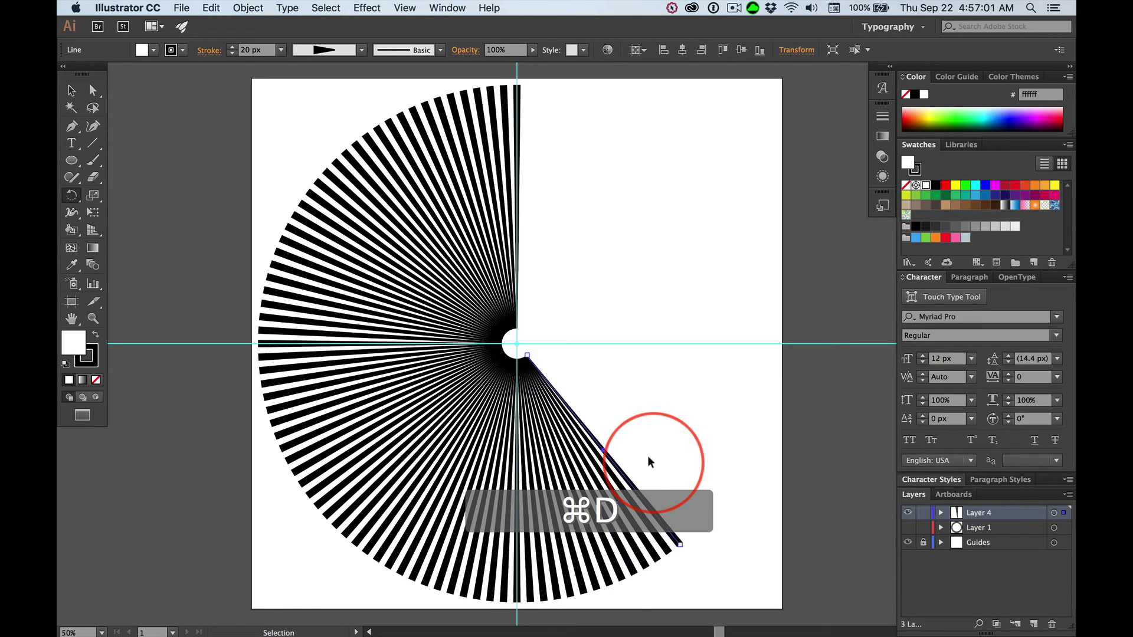
key(super+d)
key(super+d)
key(super+d)
key(super+d)
key(super+d)
key(super+d)
key(super+d)
key(super+d)
key(super+d)
key(super+d)
key(super+d)
key(super+d)
key(super+d)
key(super+d)
key(super+d)
key(super+d)
key(super+d)
key(super+d)
key(super+d)
key(super+d)
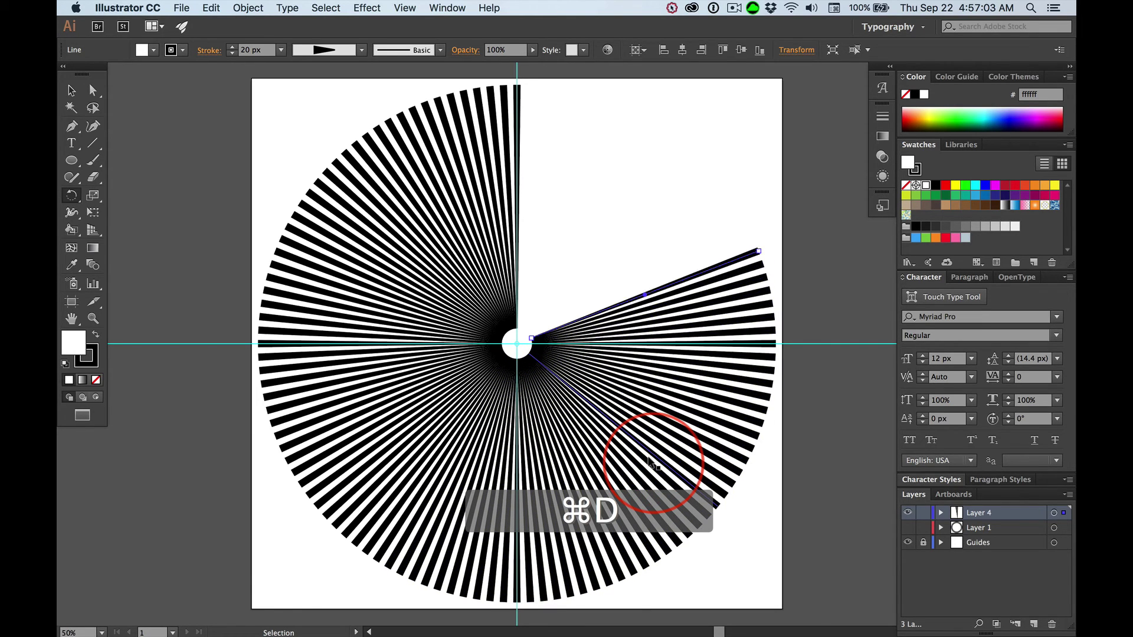
key(super+d)
key(super+d)
key(super+d)
key(super+d)
key(super+d)
key(super+d)
key(super+d)
key(super+d)
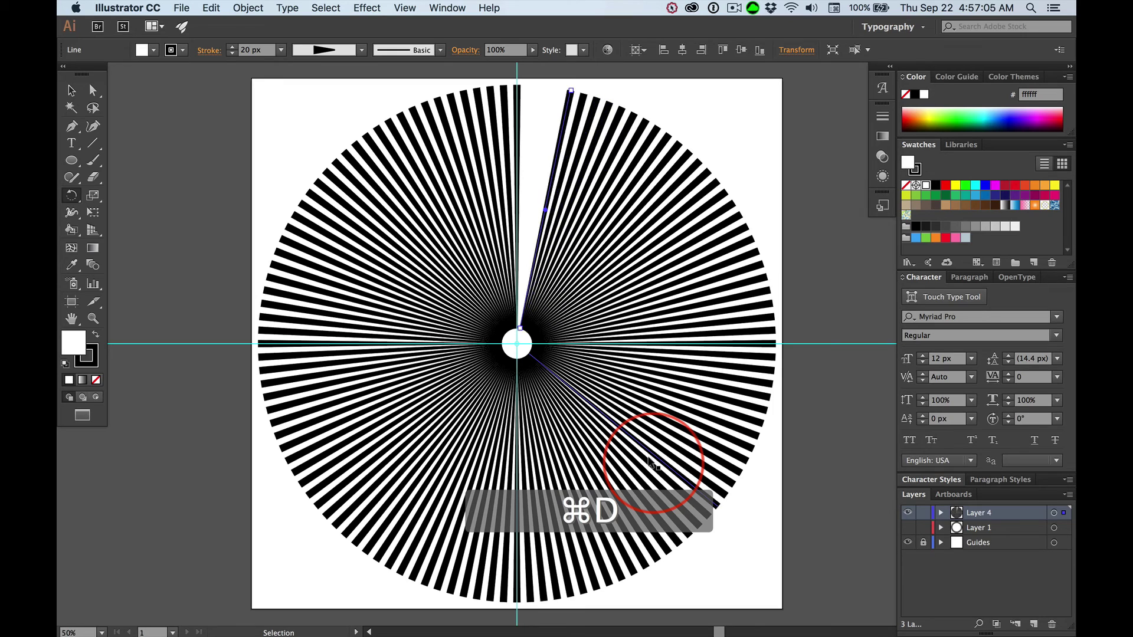
key(super+d)
key(super+d)
key(super+d)
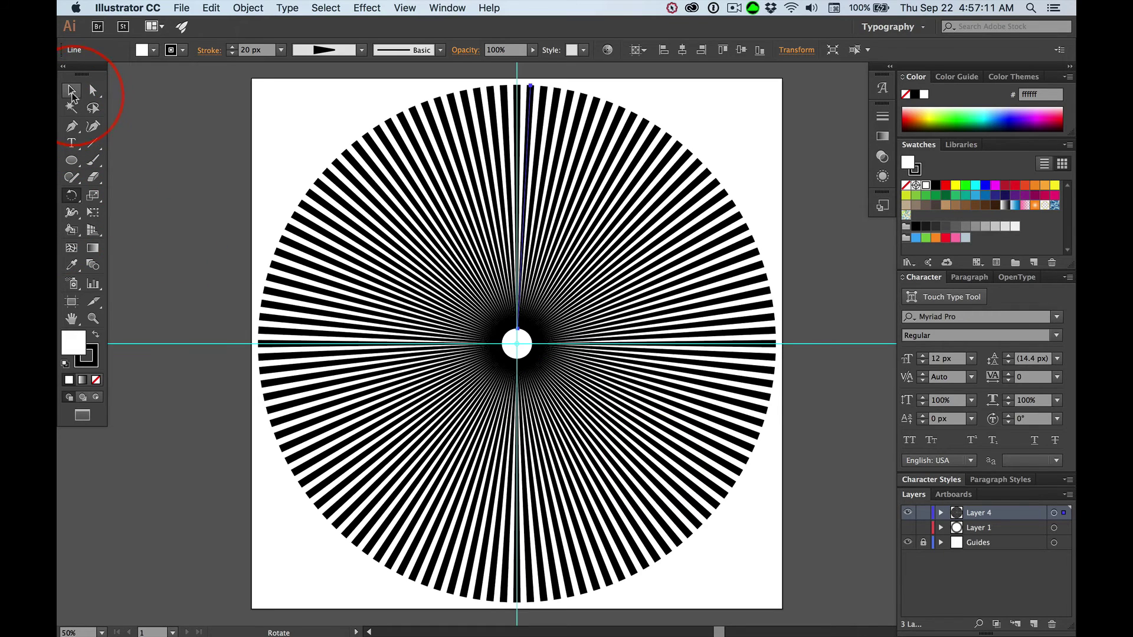
Deselect the starburst lines and turn off the Guides layer's visibility
click(70, 92)
click(291, 121)
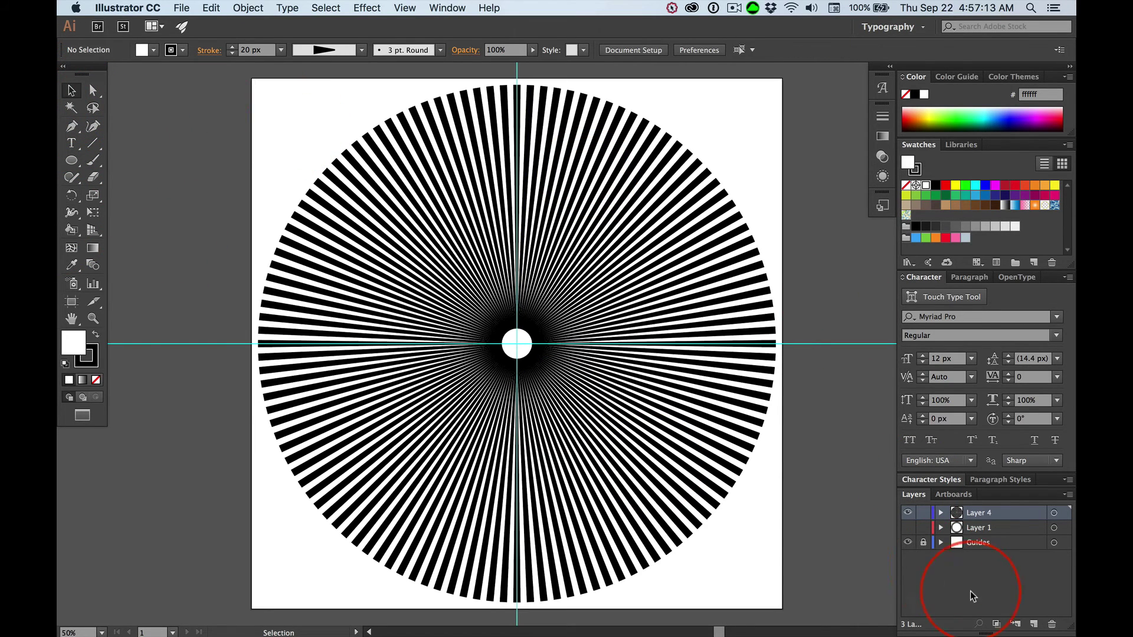
click(906, 543)
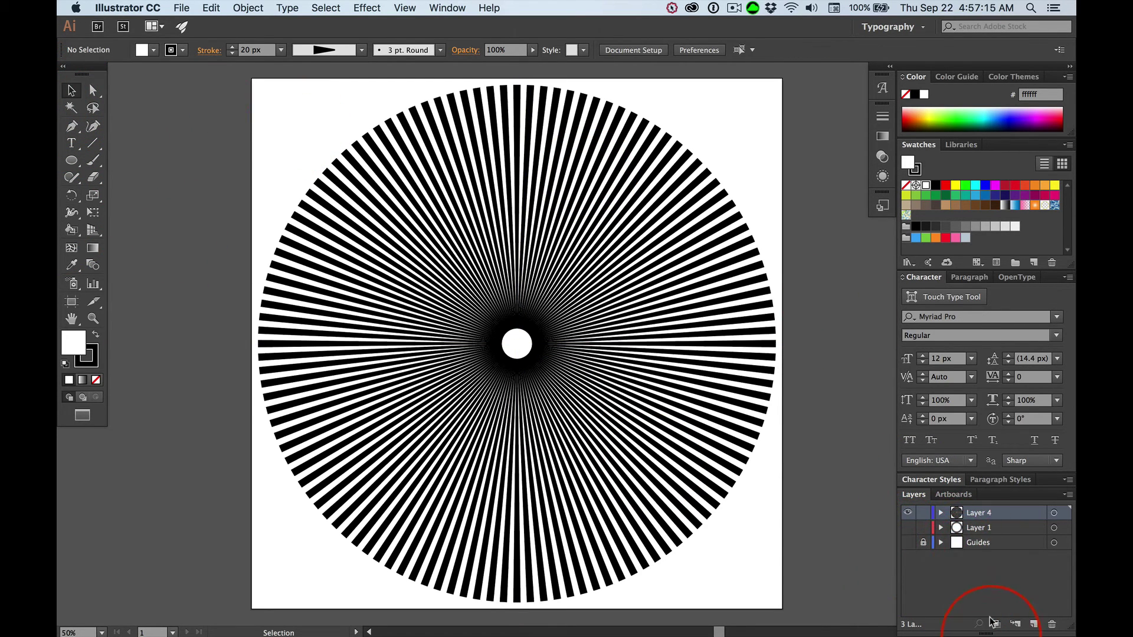